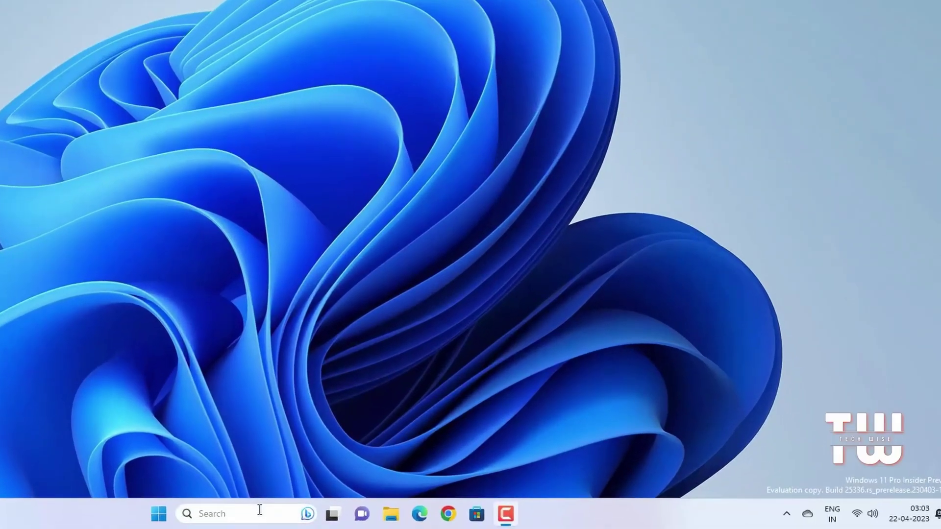
Search Windows for 'phone l' to find the Phone Link app
click(260, 512)
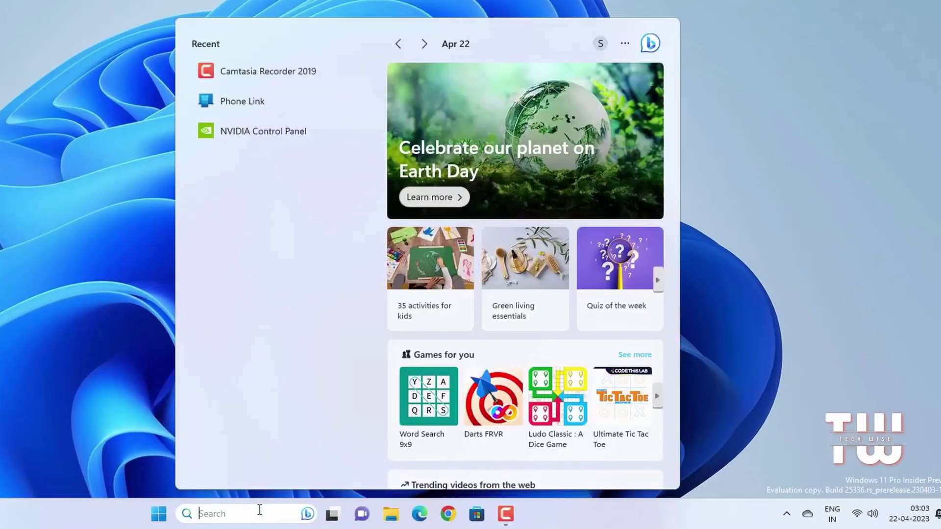
text(phone link)
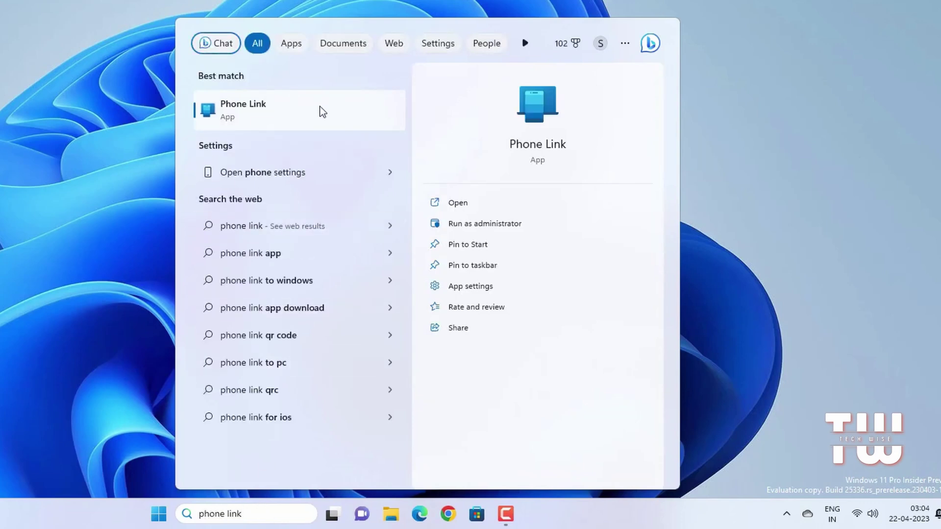
Search Microsoft Store for 'phone link' and confirm Phone Link is already installed
click(655, 235)
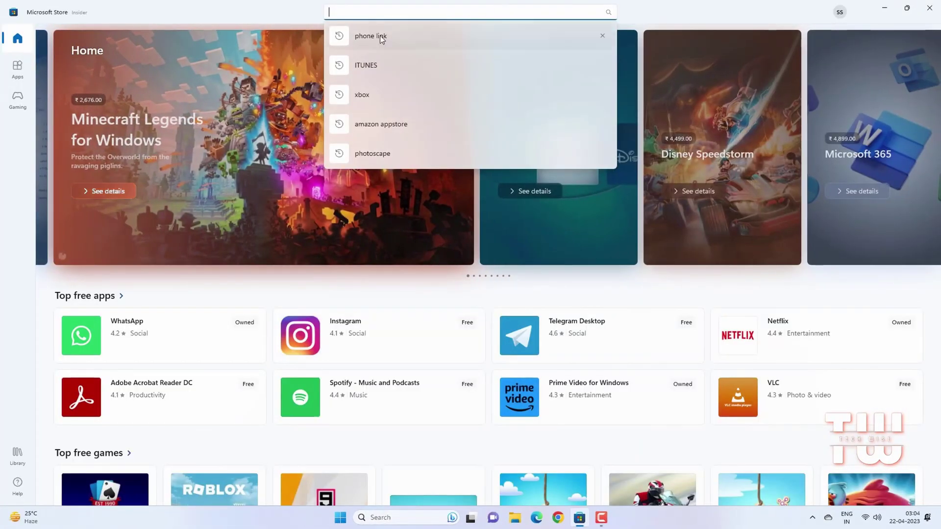
key(Escape)
text(phone link)
key(Return)
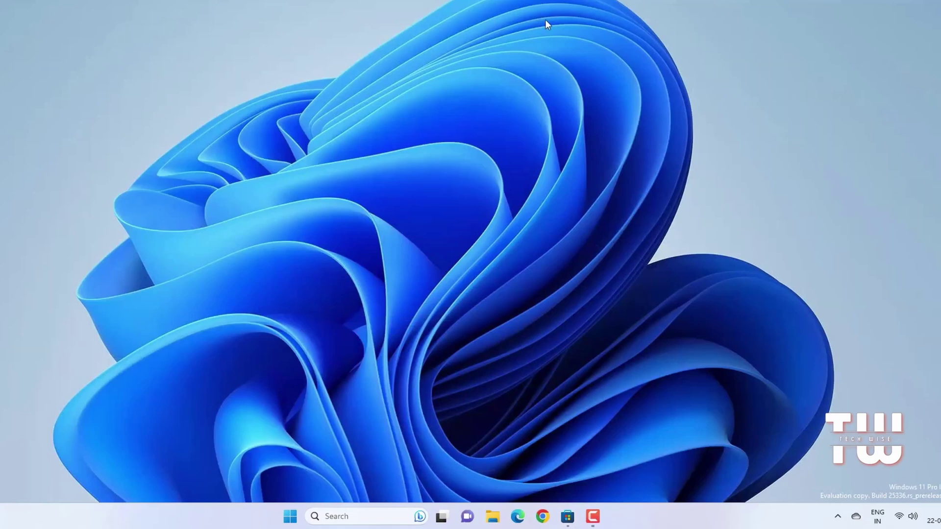
Launch Phone Link from Search and pick Android as the phone type
click(351, 512)
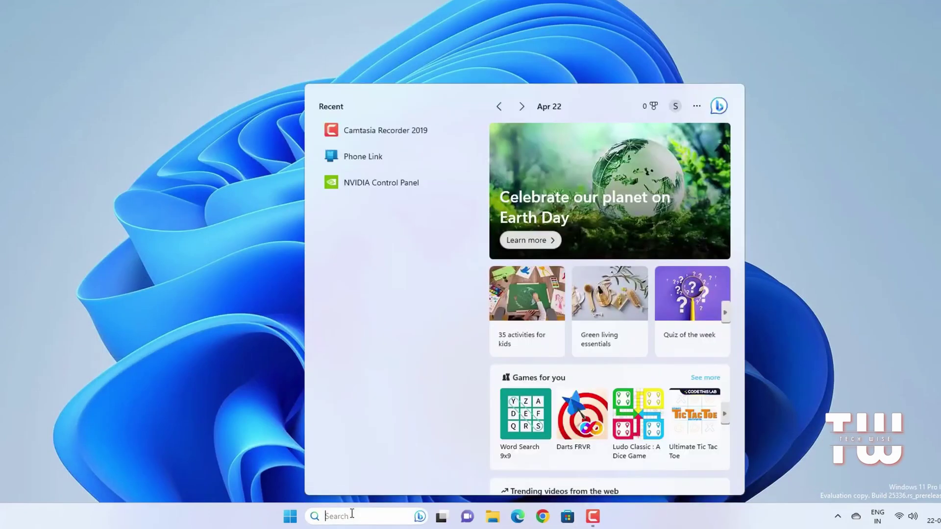
click(372, 163)
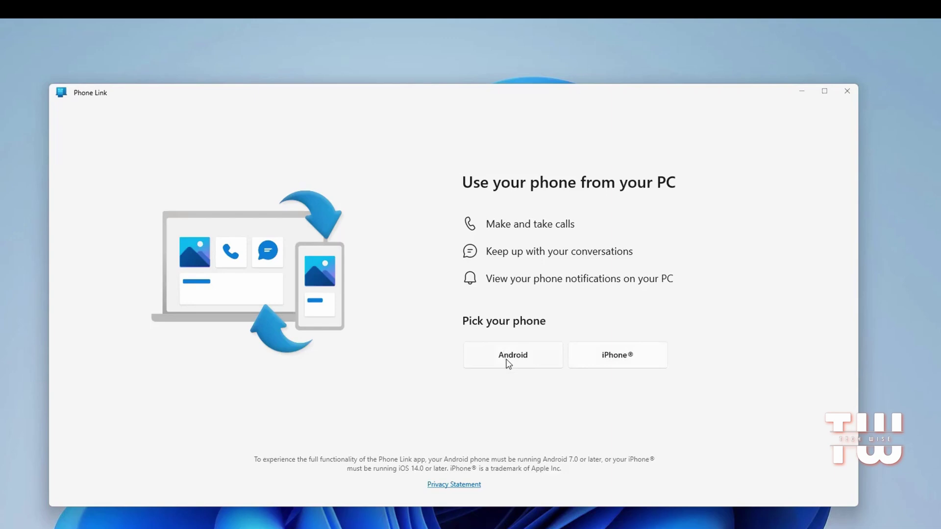
click(507, 362)
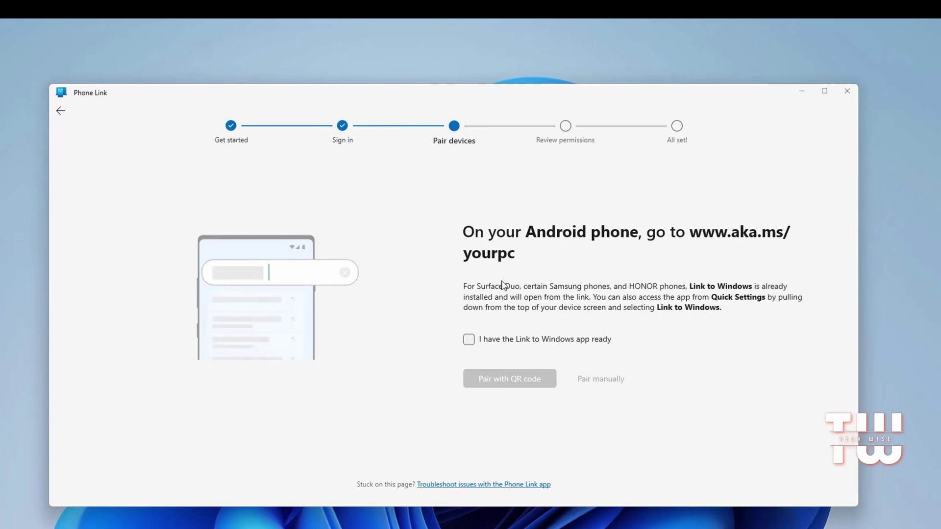
Confirm the Link to Windows app is ready and display the pairing QR code
click(469, 340)
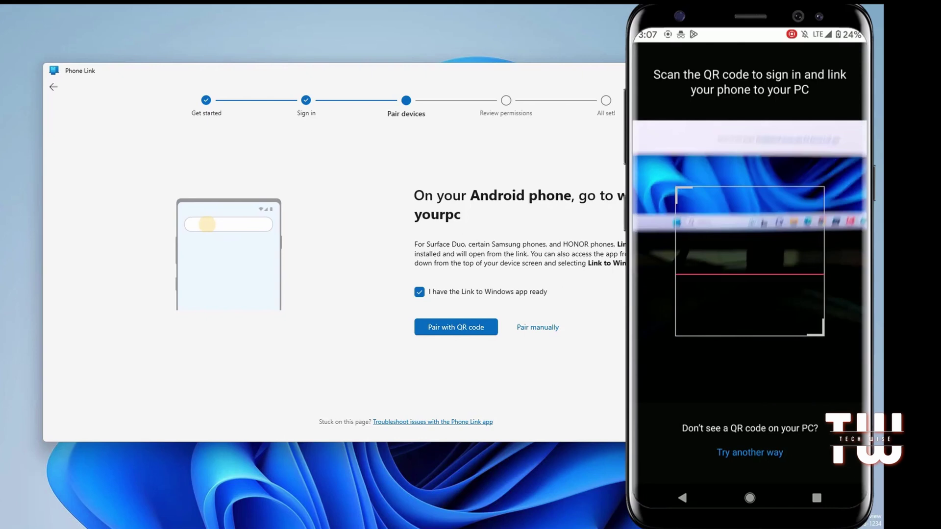
click(462, 328)
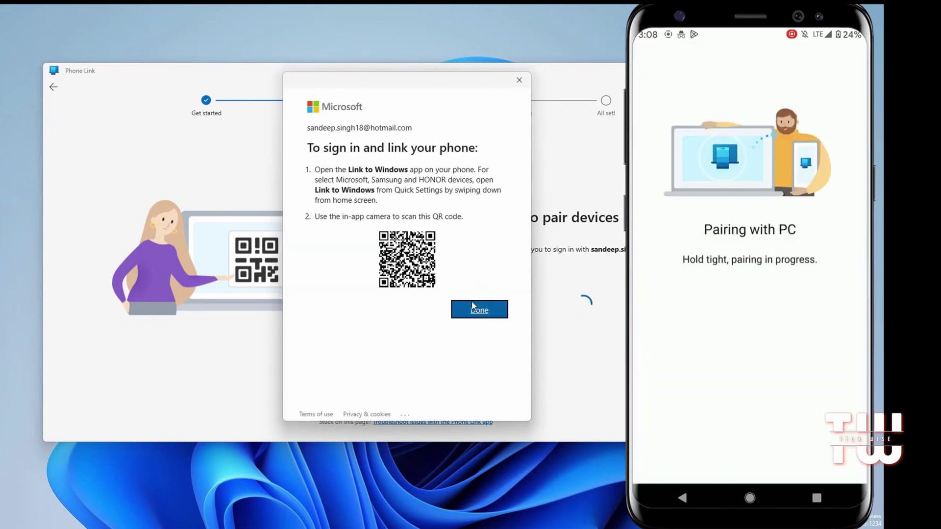
Close the QR code sign-in dialog once the phone finishes scanning
click(473, 307)
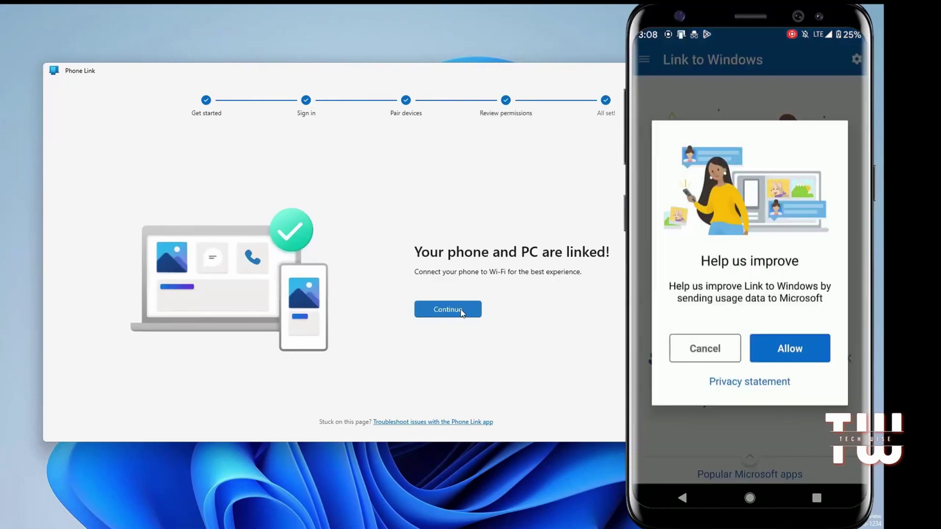
Skip past the linked confirmation, Wi-Fi tip, task chooser and What's New screens
click(447, 309)
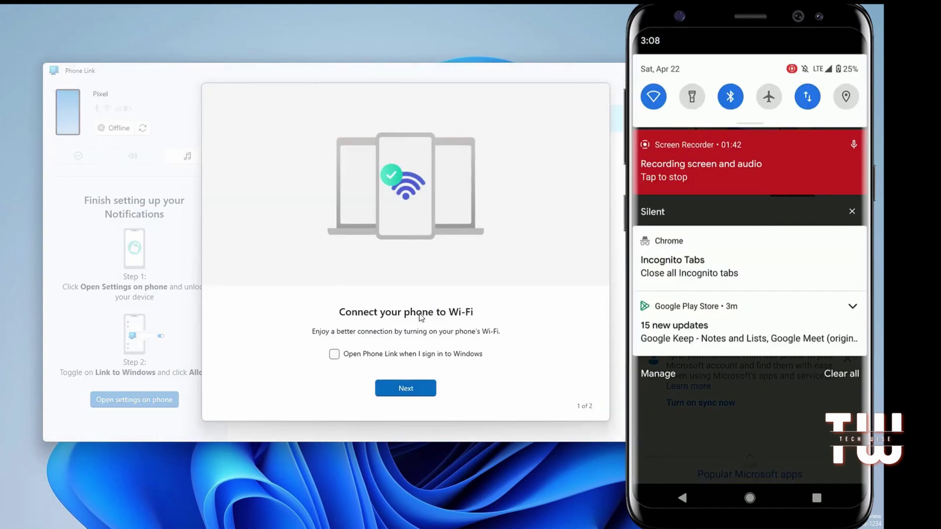
click(406, 388)
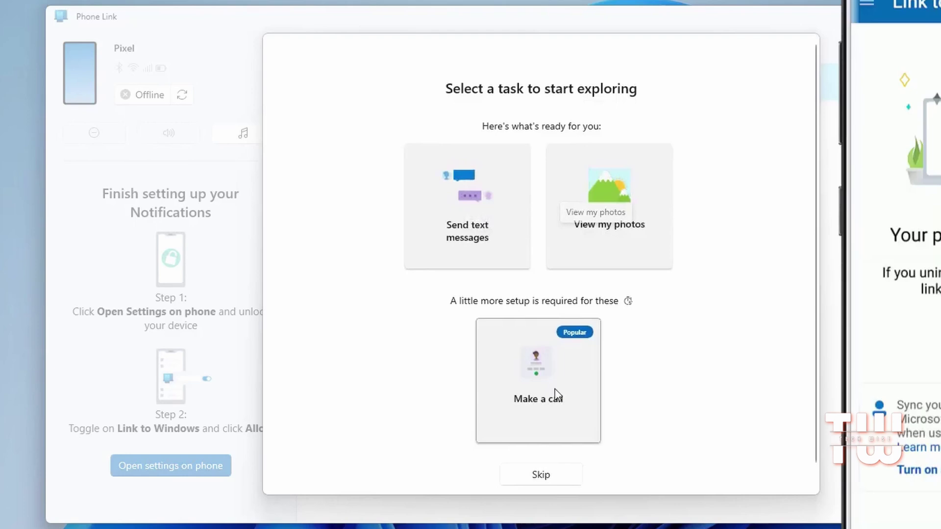
click(561, 480)
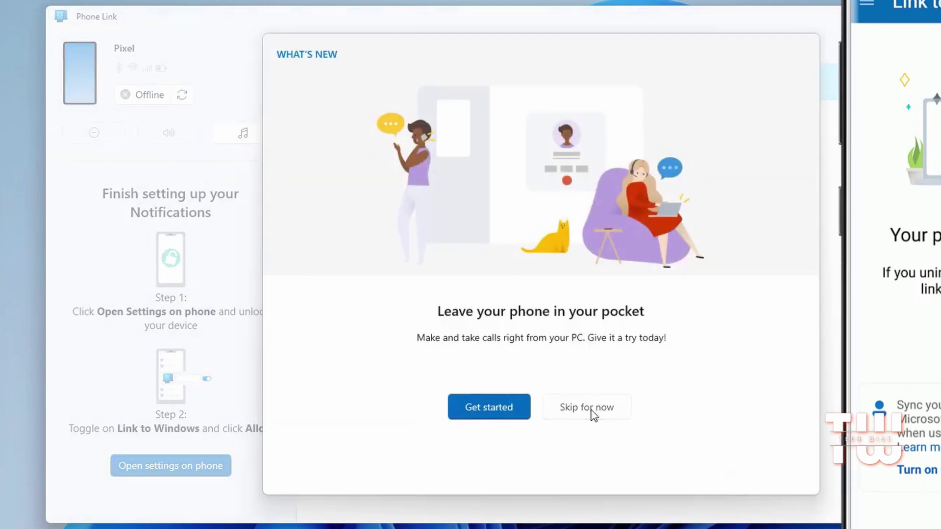
click(593, 412)
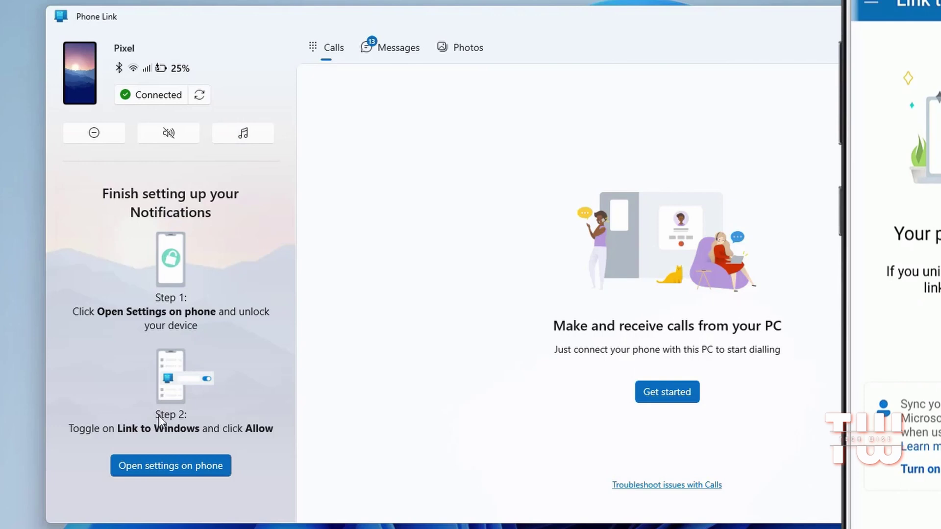
Open the phone's notification settings to grant Link to Windows notification access
click(180, 463)
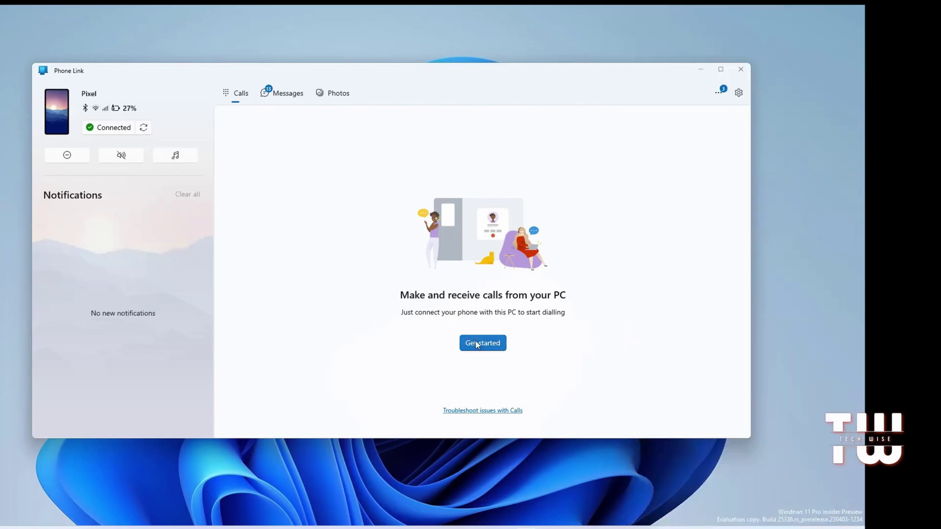
Set up calling: share contacts, confirm the Bluetooth pairing code, and send call permission
click(471, 342)
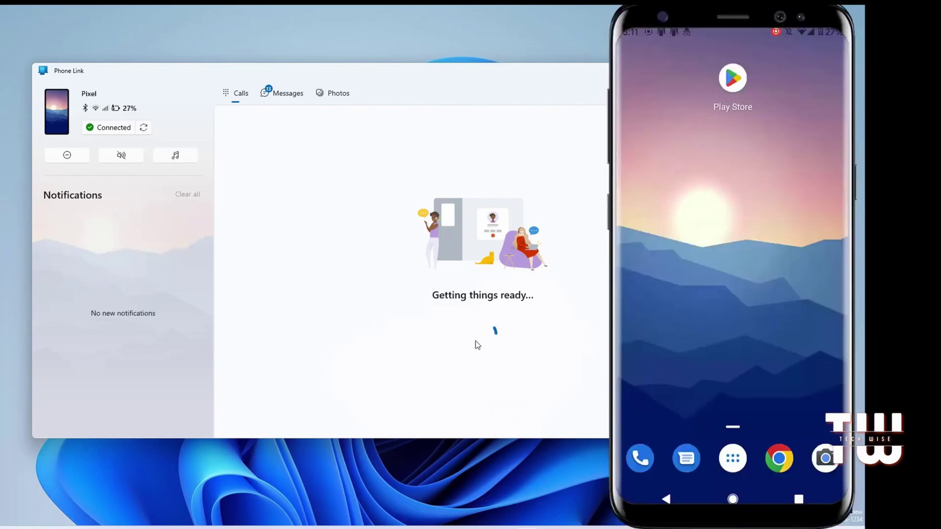
click(482, 349)
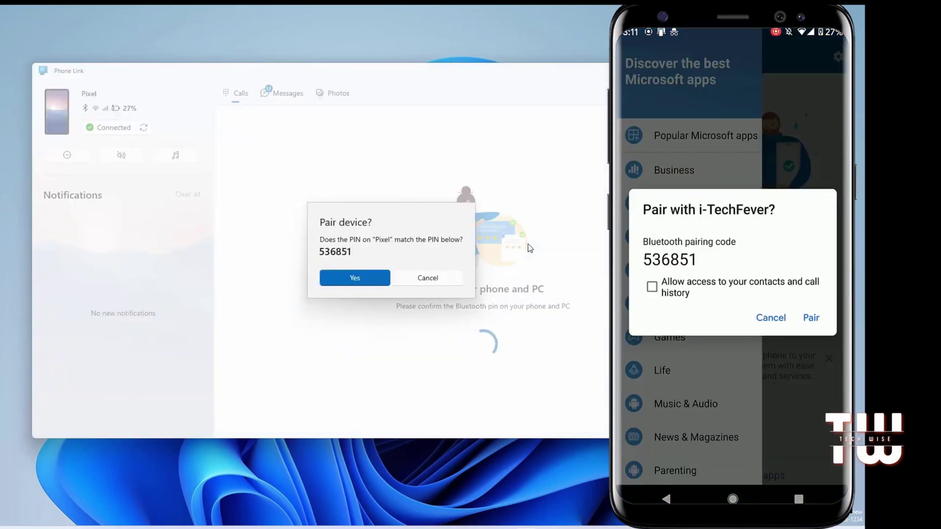
click(652, 286)
click(371, 280)
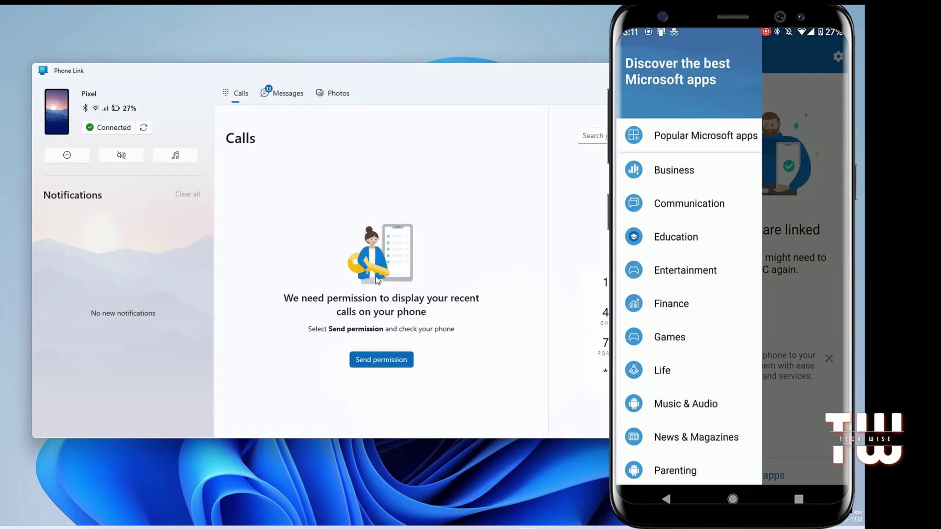
click(385, 360)
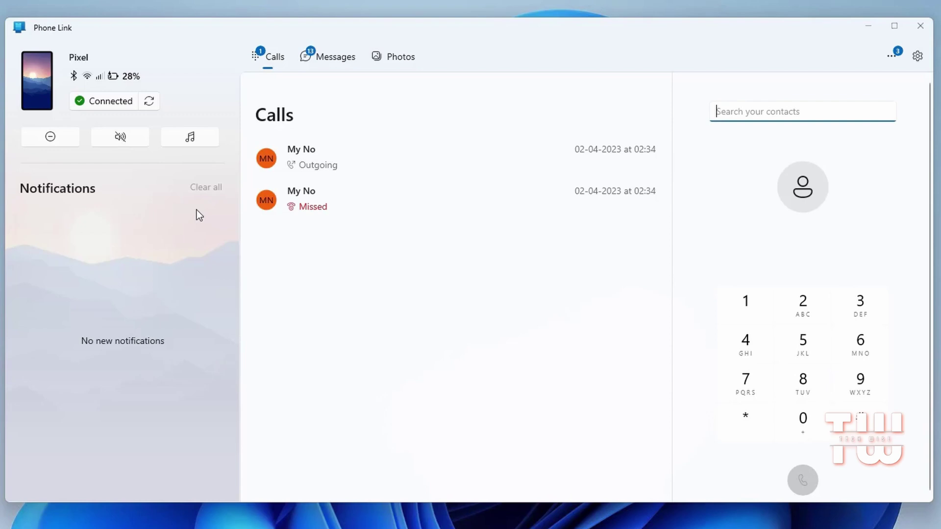
Browse the phone's messages and photos, cancel saving a photo, and open Settings
click(324, 56)
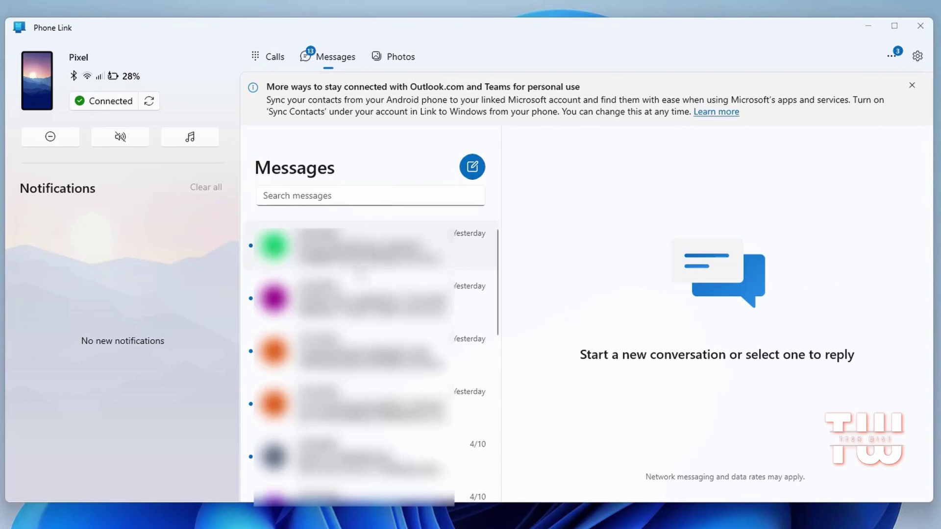
click(397, 55)
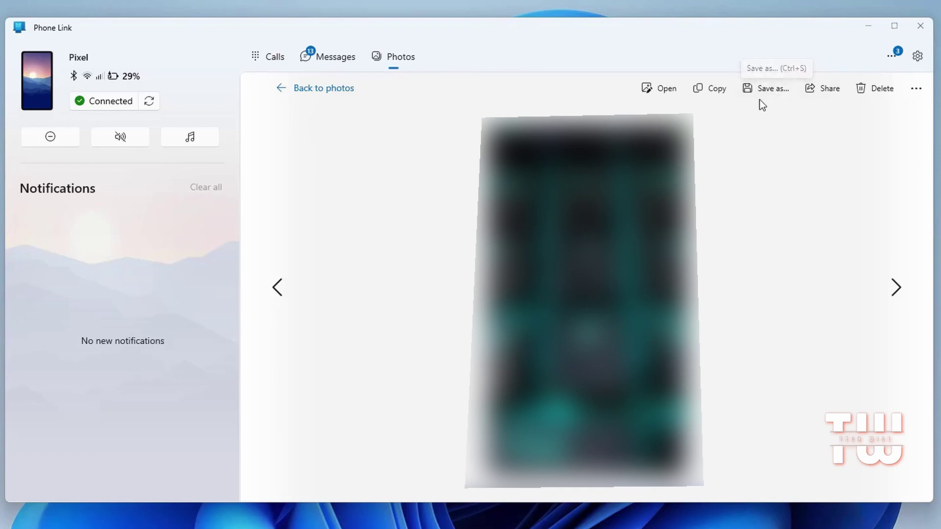
click(760, 97)
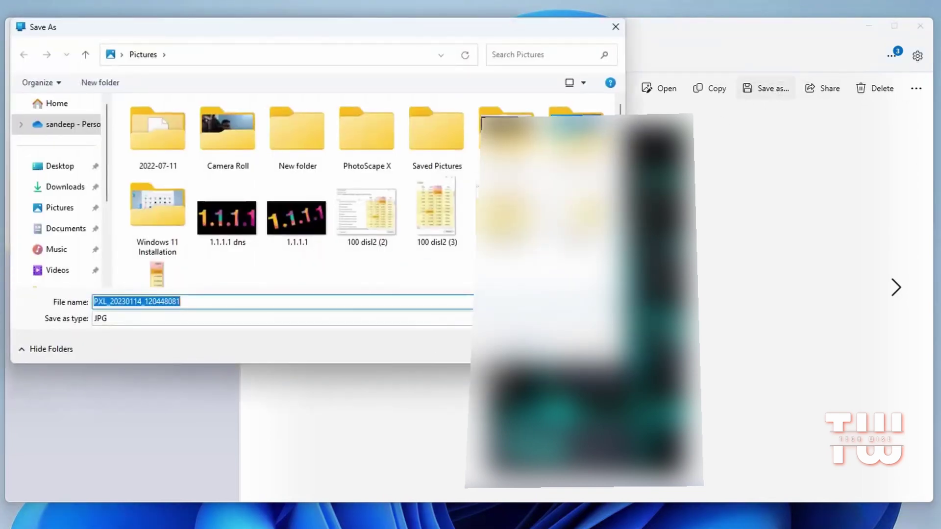
key(Return)
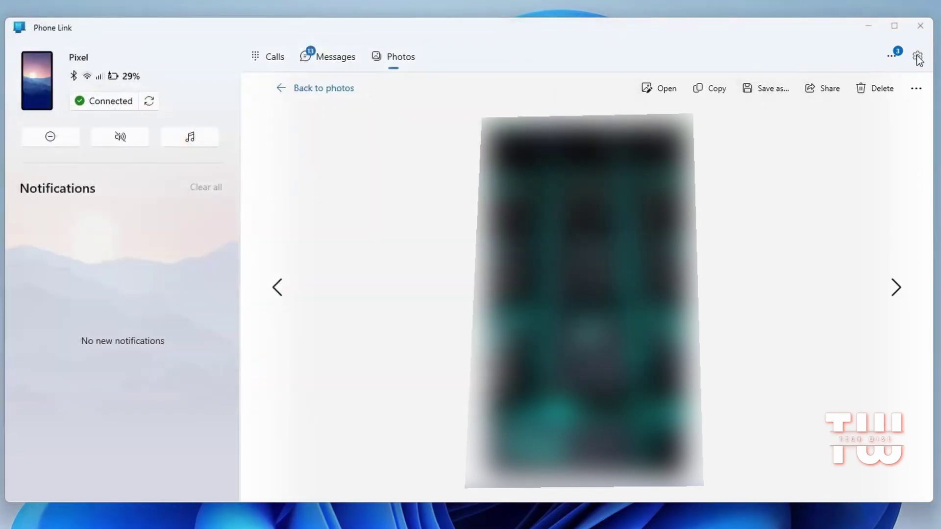
click(918, 56)
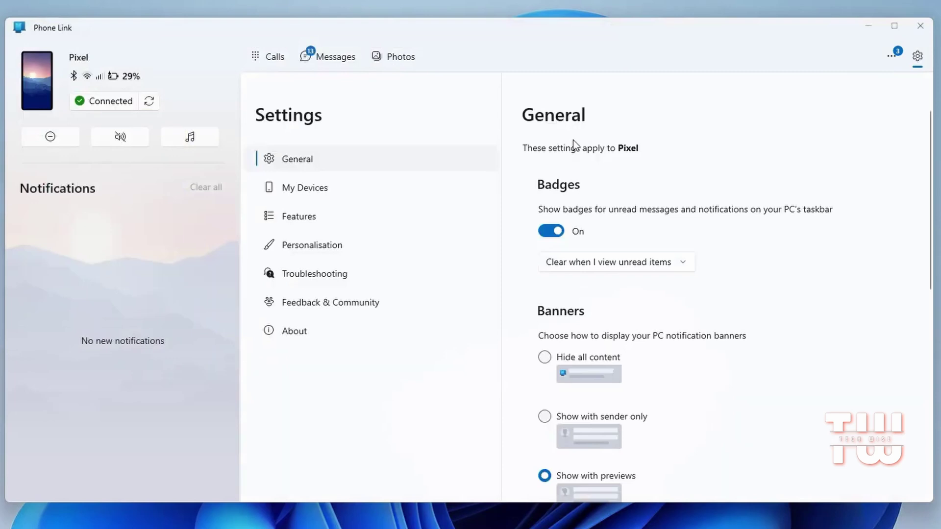
Scroll through the General settings for taskbar badges and notification banners
scroll(666, 228, down, 3)
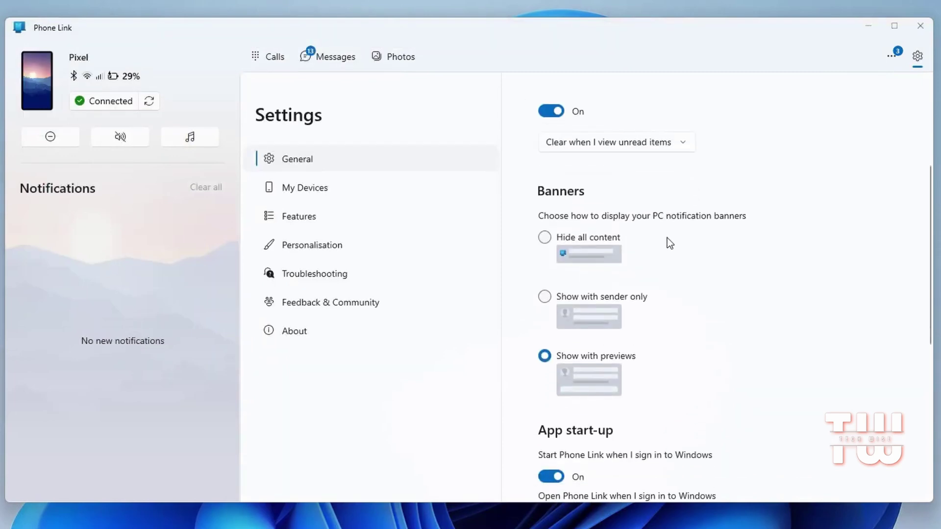
scroll(667, 238, down, 6)
scroll(666, 239, down, 2)
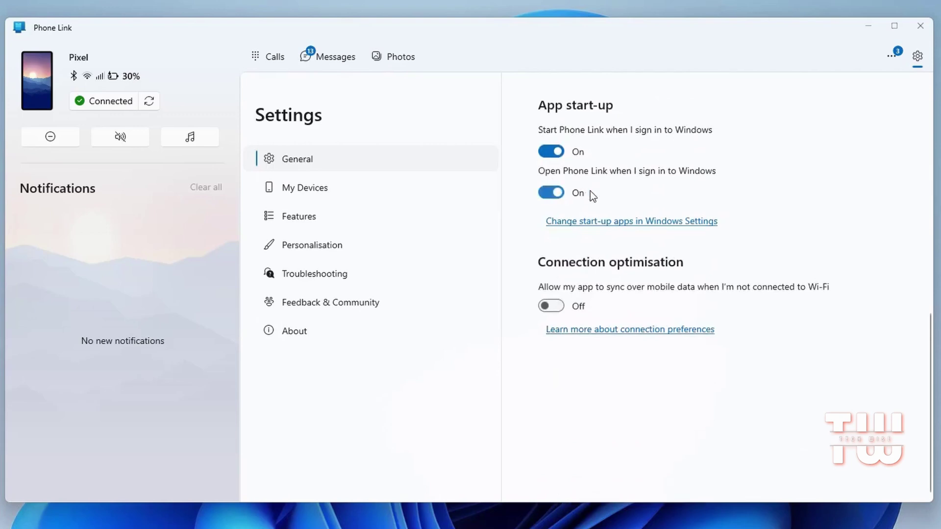
scroll(522, 269, up, 8)
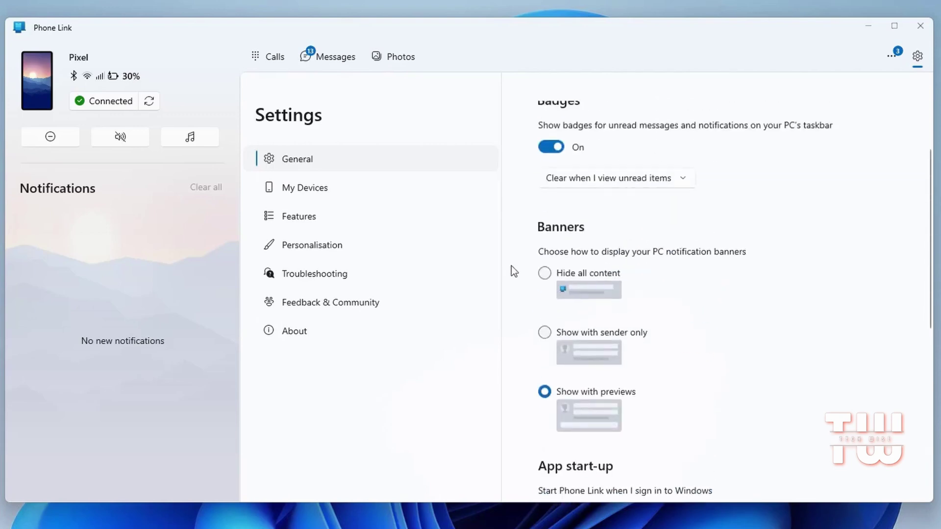
Review My Devices, Features and Personalisation settings, down to Theme and audio player
click(352, 191)
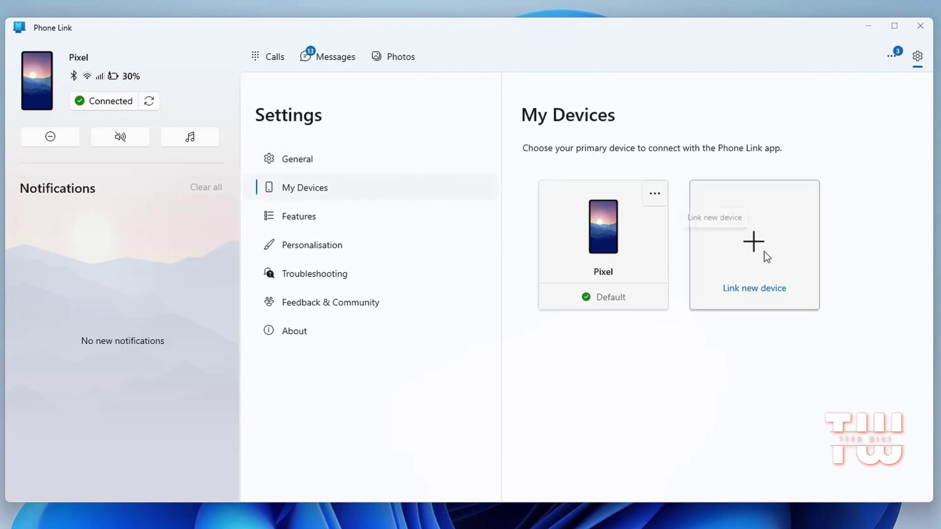
click(322, 228)
scroll(641, 250, down, 3)
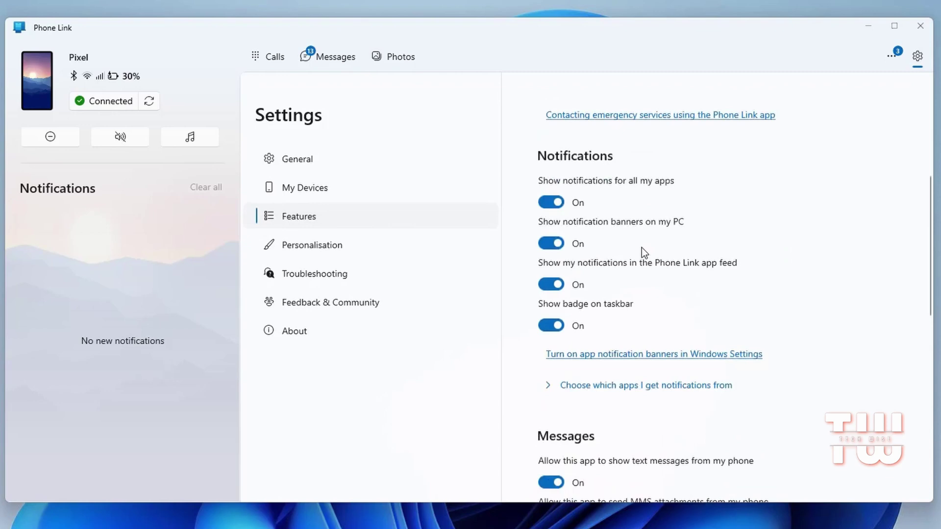
scroll(638, 286, down, 4)
scroll(639, 292, down, 4)
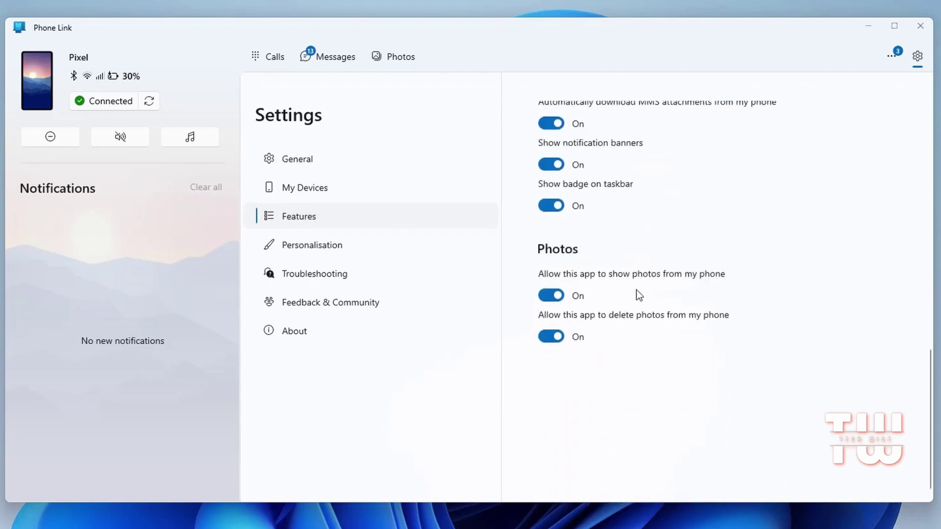
click(372, 244)
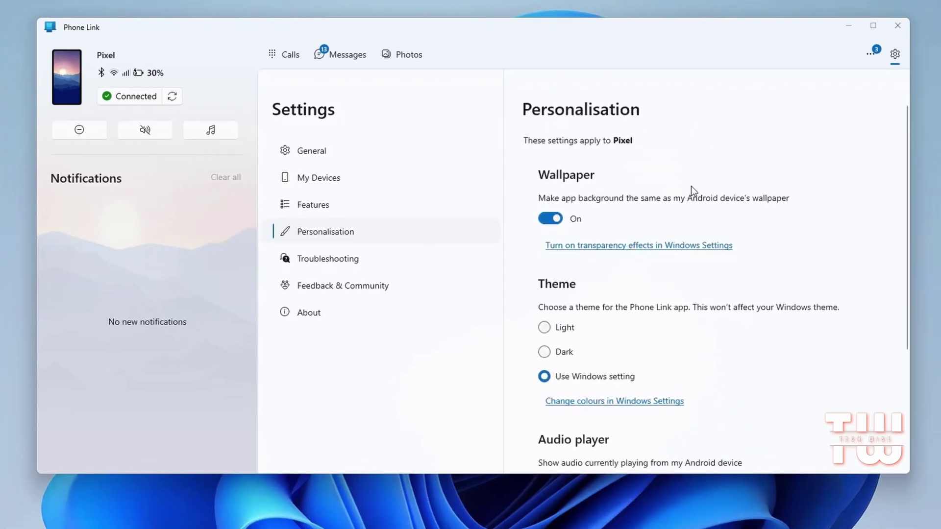
scroll(670, 239, down, 3)
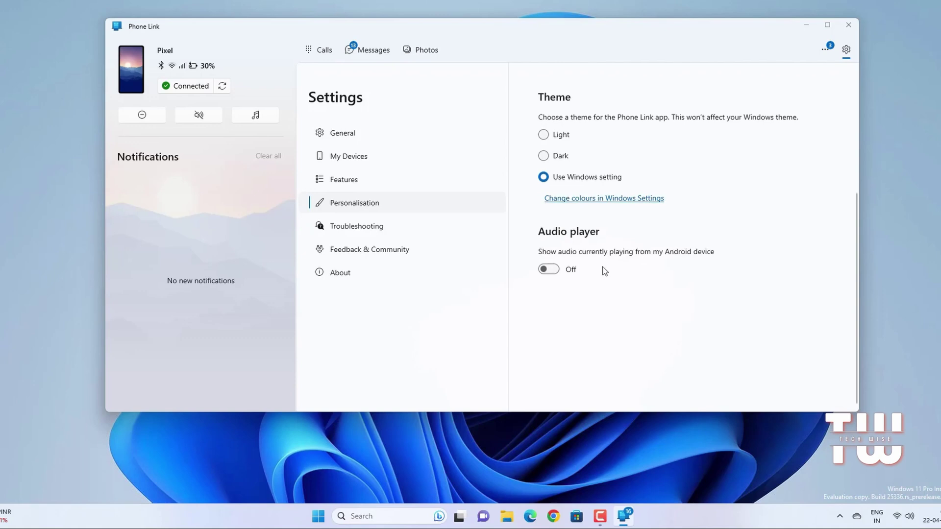